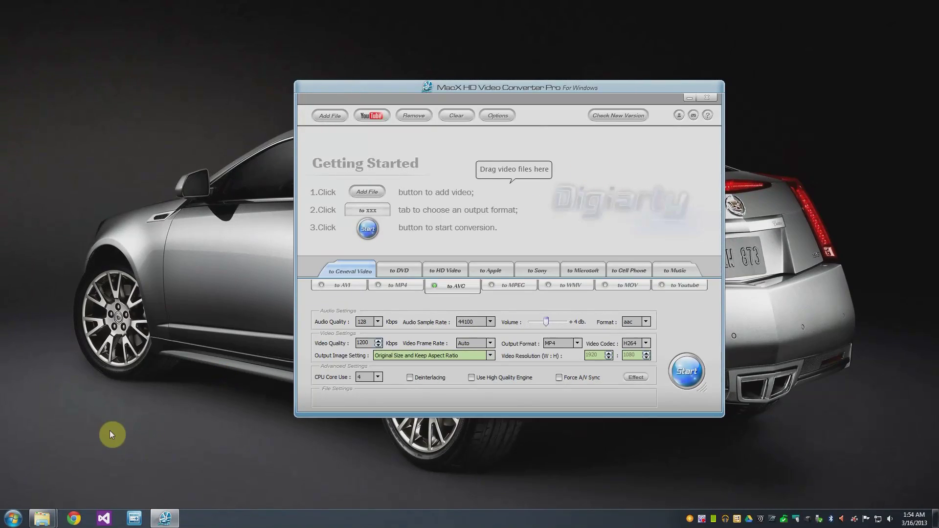
# Add the clips 1000 Sub Giveaway (3).MTS, (4).MTS and (5).MTS from the 88 - 1000 Subscriber Giveaway folder to the converter.
pyautogui.moveTo(43, 517)
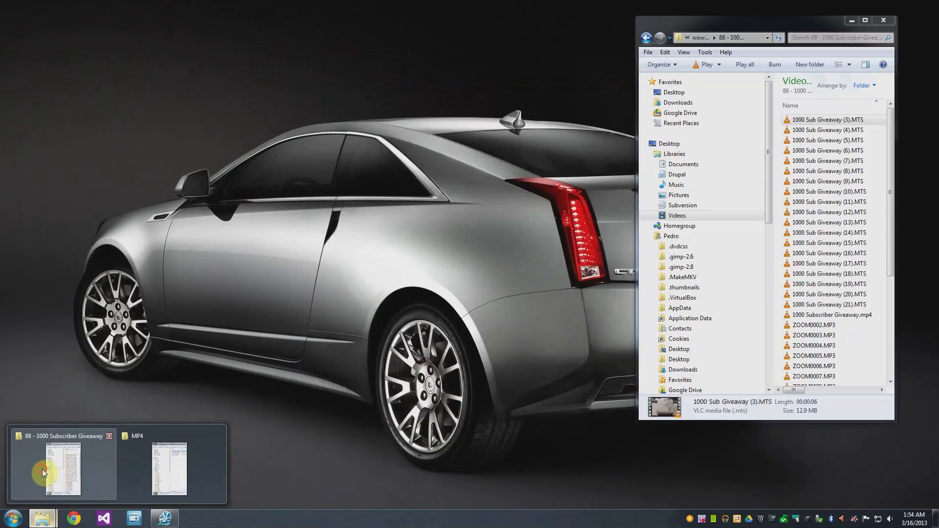
pyautogui.click(42, 469)
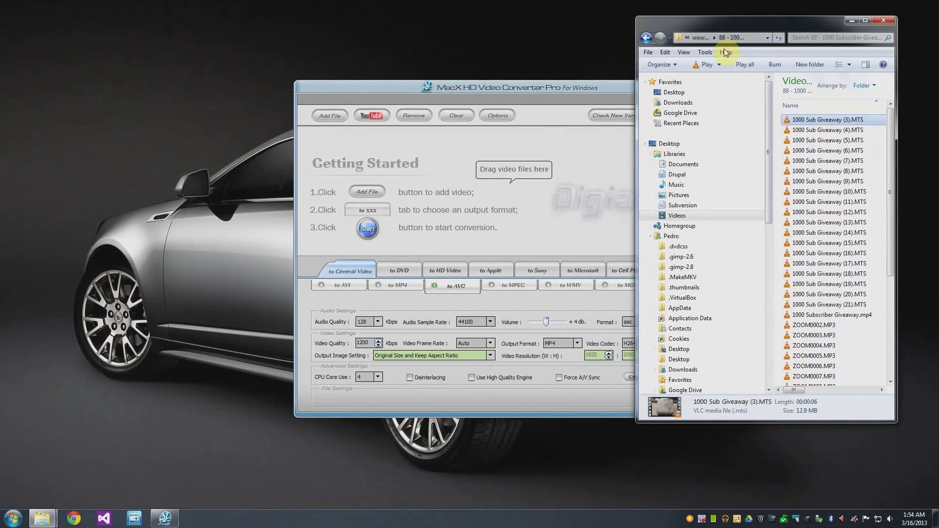
pyautogui.click(615, 87)
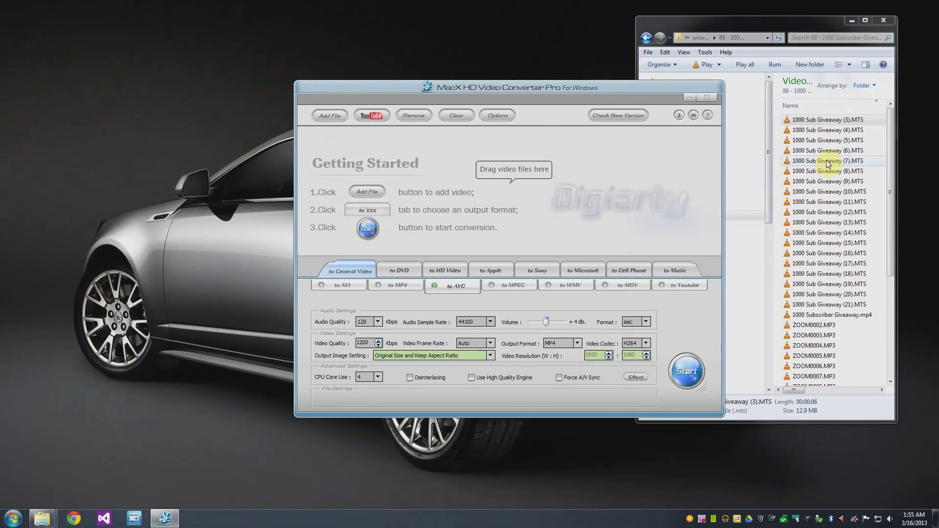
pyautogui.click(812, 120)
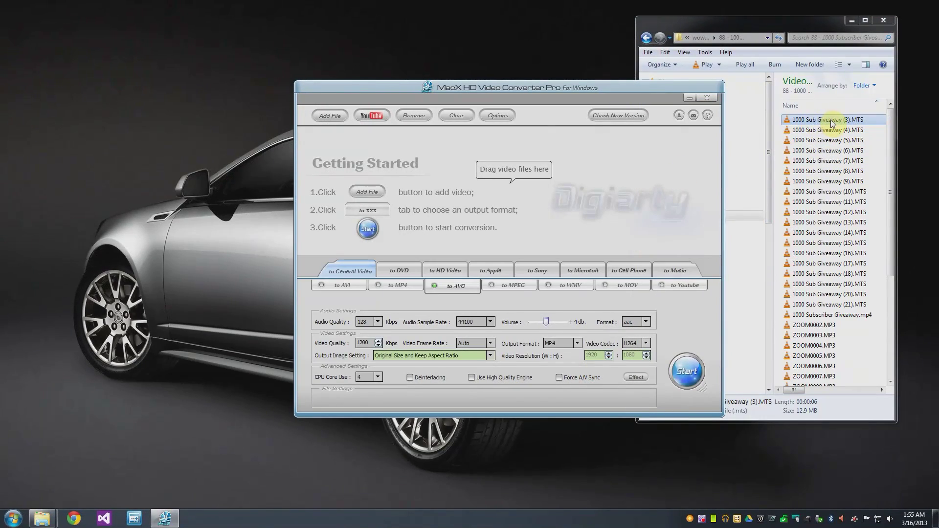
pyautogui.moveTo(840, 122); pyautogui.dragTo(481, 171)
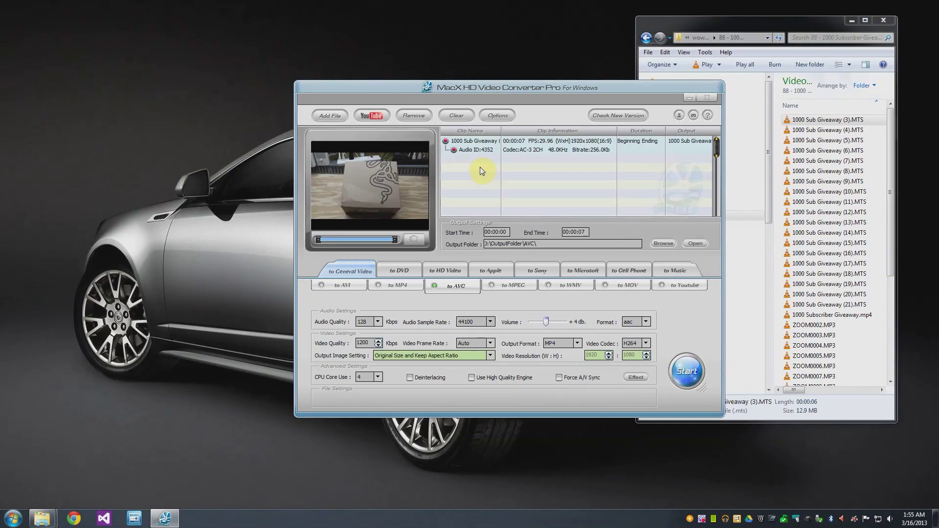
pyautogui.moveTo(840, 130); pyautogui.dragTo(564, 172)
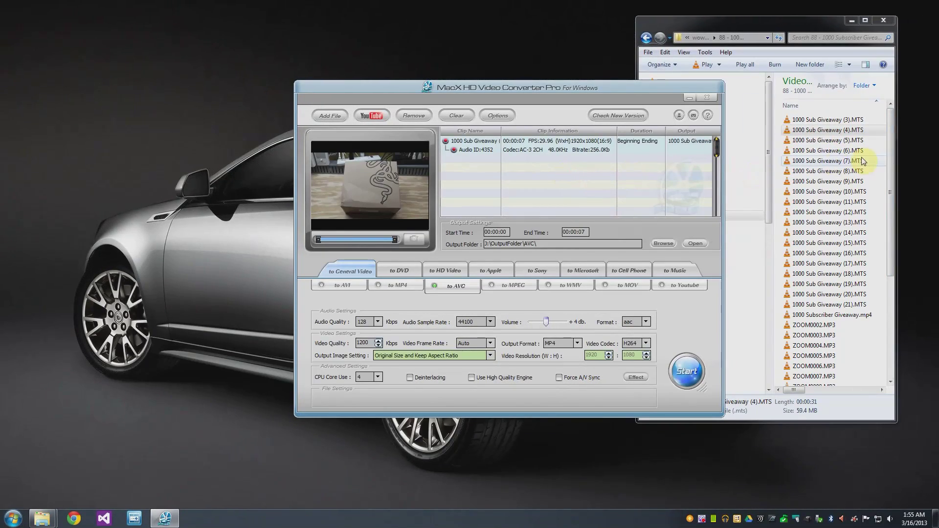
pyautogui.moveTo(832, 140); pyautogui.dragTo(532, 186)
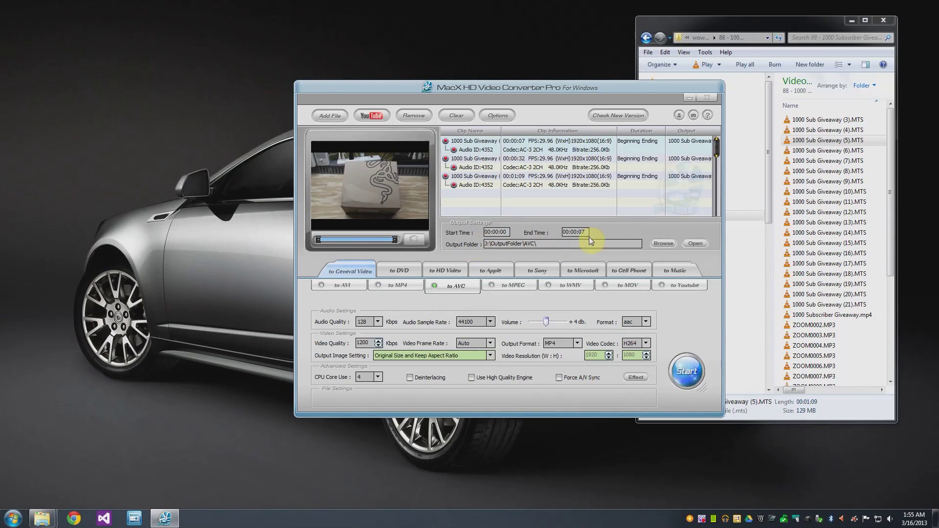
# Examine the output folder path and the DVD, Apple, Music and HD Video output profiles, including the HD MP4, MPEG and TS variants.
pyautogui.click(555, 243)
pyautogui.moveTo(535, 246); pyautogui.dragTo(480, 245)
pyautogui.moveTo(524, 245); pyautogui.dragTo(486, 245)
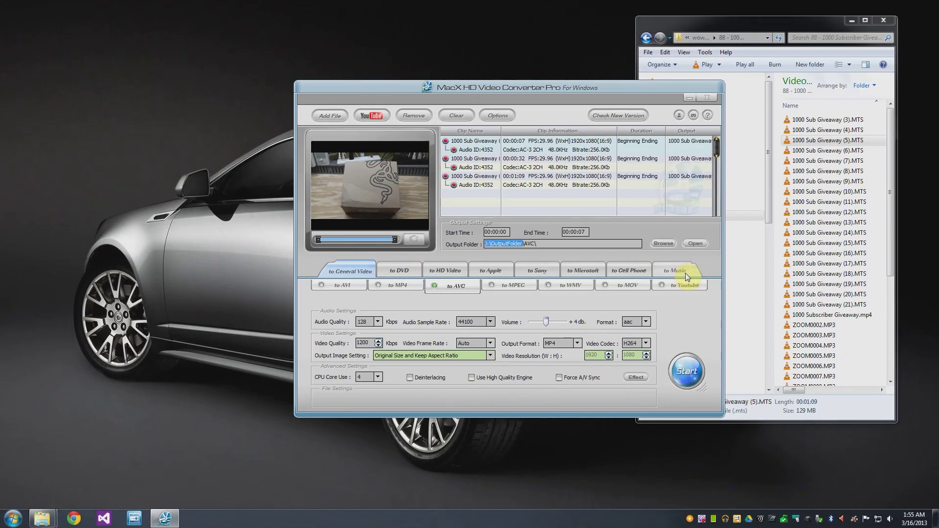
pyautogui.click(399, 271)
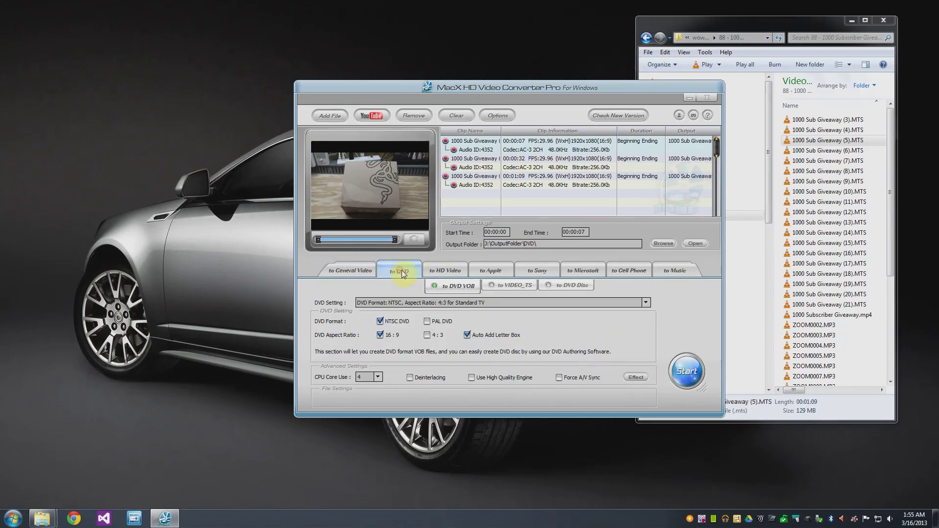
pyautogui.click(445, 269)
pyautogui.click(494, 272)
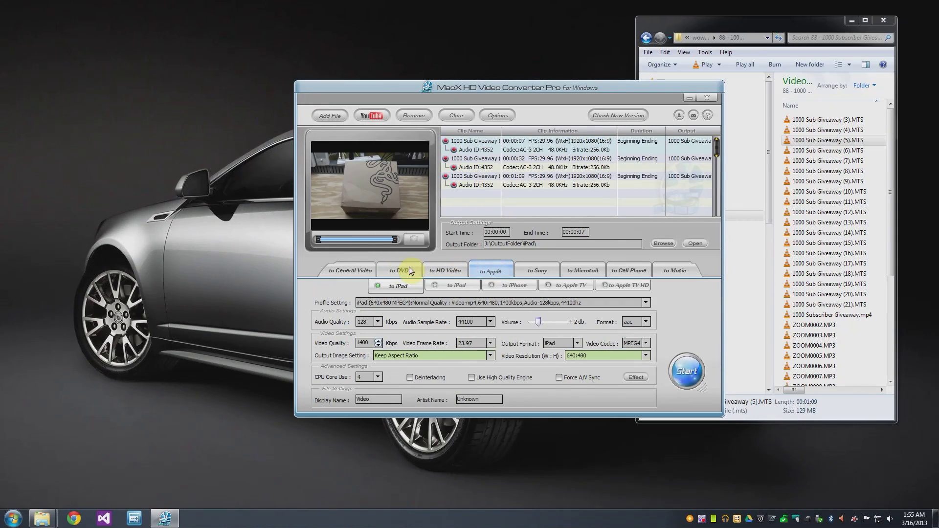
pyautogui.click(377, 272)
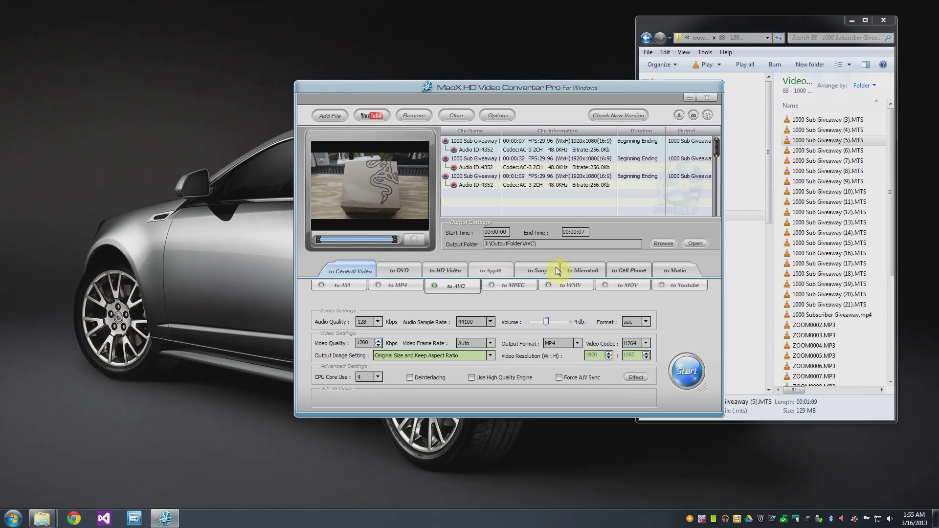
pyautogui.click(686, 271)
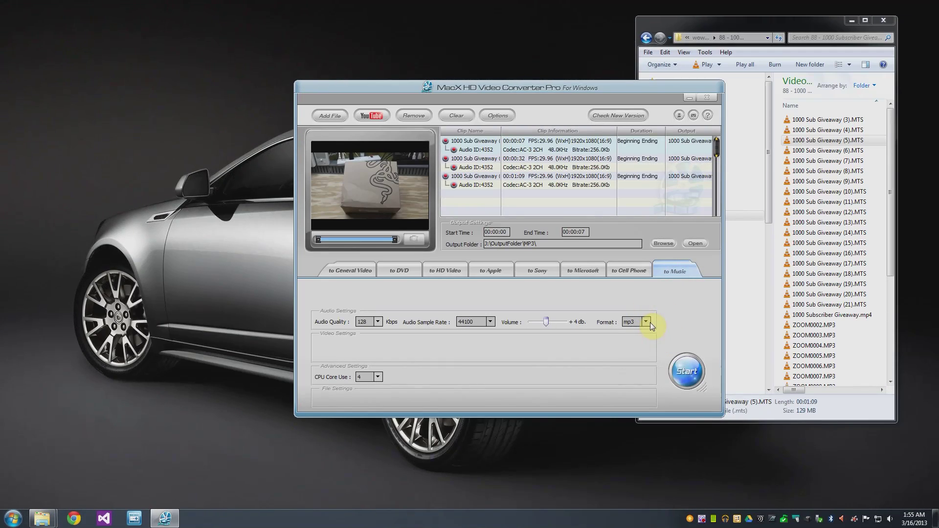
pyautogui.click(348, 271)
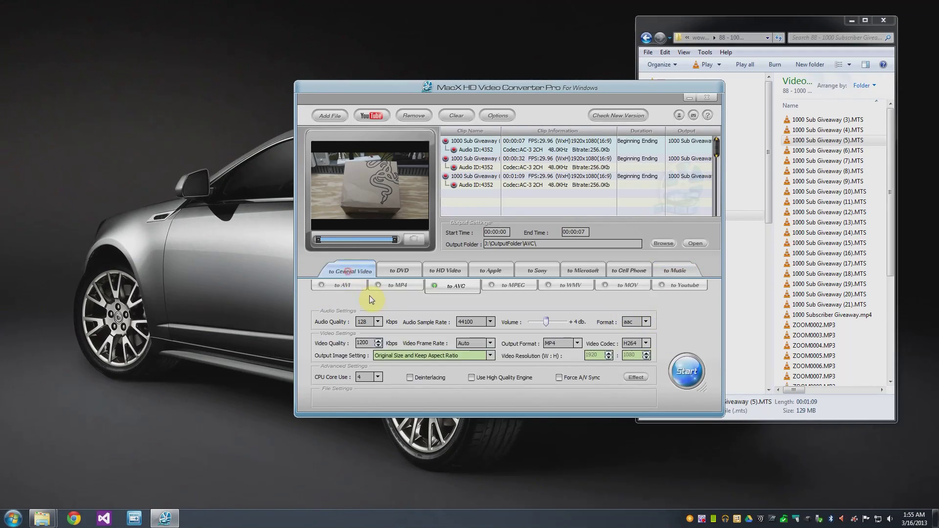
pyautogui.click(399, 272)
pyautogui.click(451, 270)
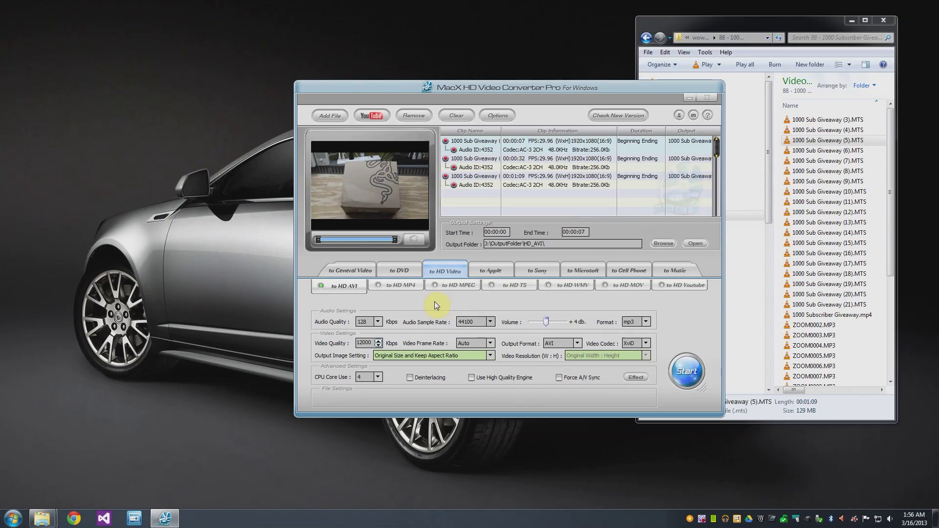
pyautogui.click(405, 287)
pyautogui.click(461, 288)
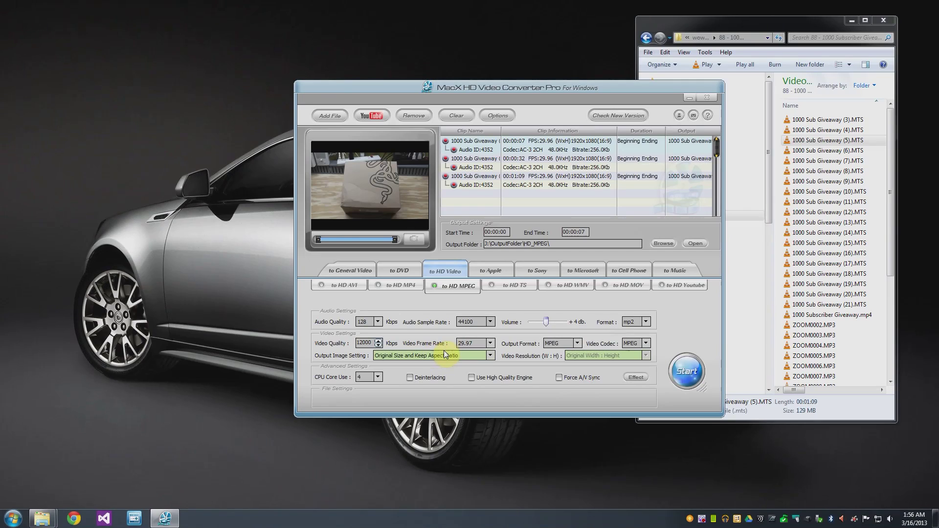
pyautogui.click(515, 284)
# Choose MP4 among the General Video formats as the output format.
pyautogui.click(352, 271)
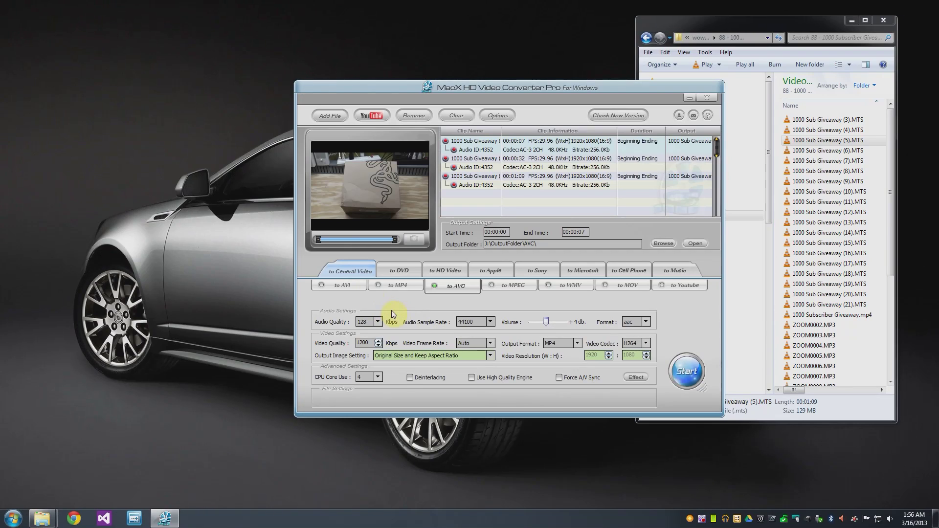
pyautogui.click(400, 285)
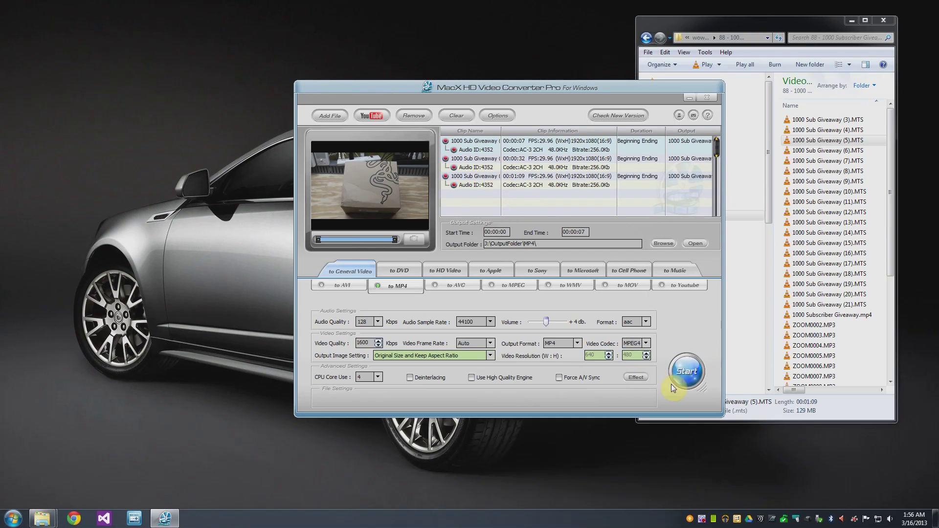
# Remove the (4) and (5) clips from the list and convert the remaining clip to MP4.
pyautogui.click(482, 158)
pyautogui.click(422, 114)
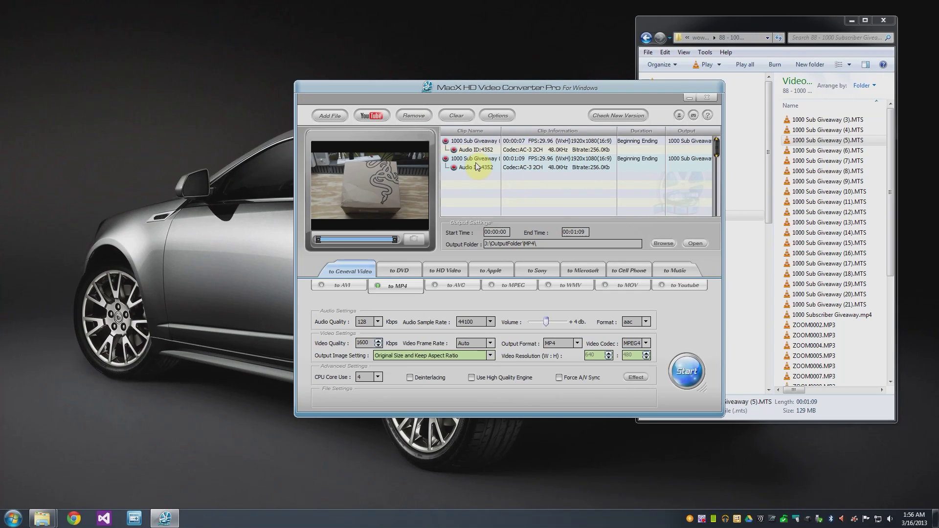
pyautogui.click(417, 118)
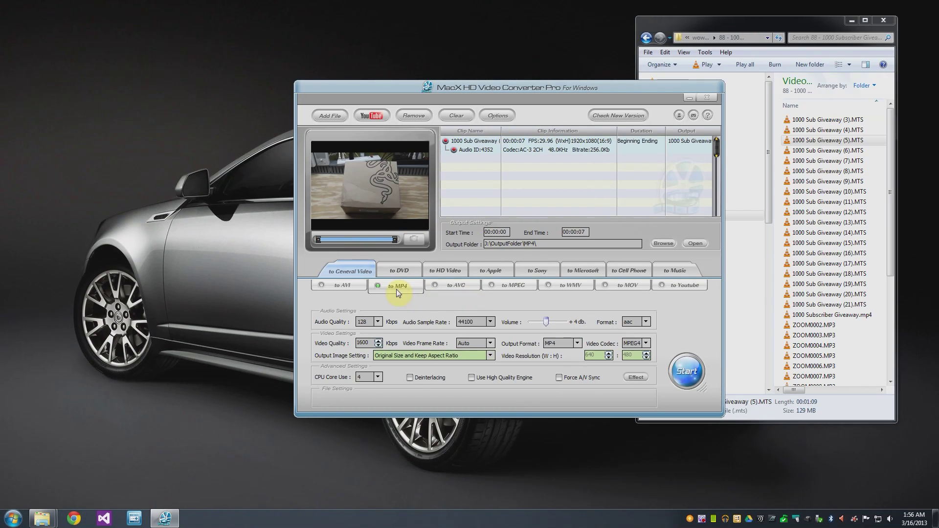
pyautogui.click(686, 369)
pyautogui.click(913, 45)
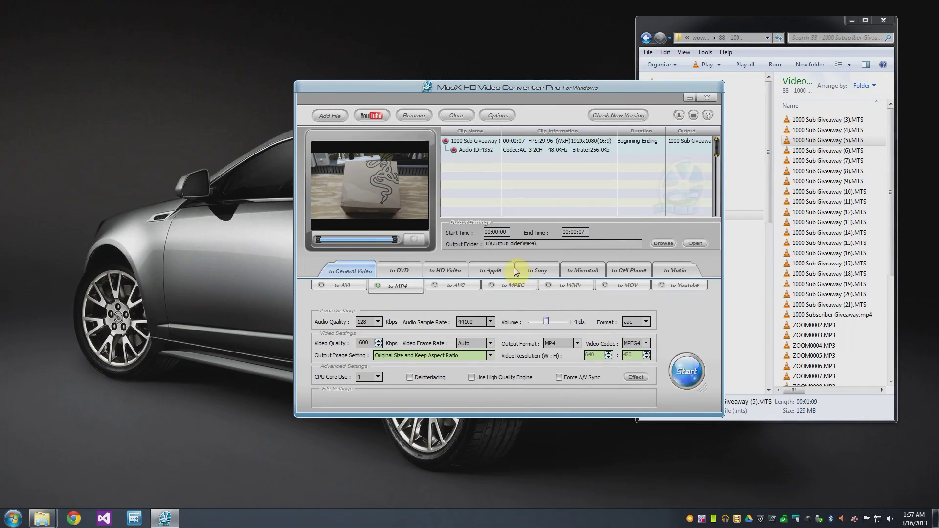
# Clear the local video list to open the online video download dialog, and dismiss it without entering a URL.
pyautogui.click(375, 117)
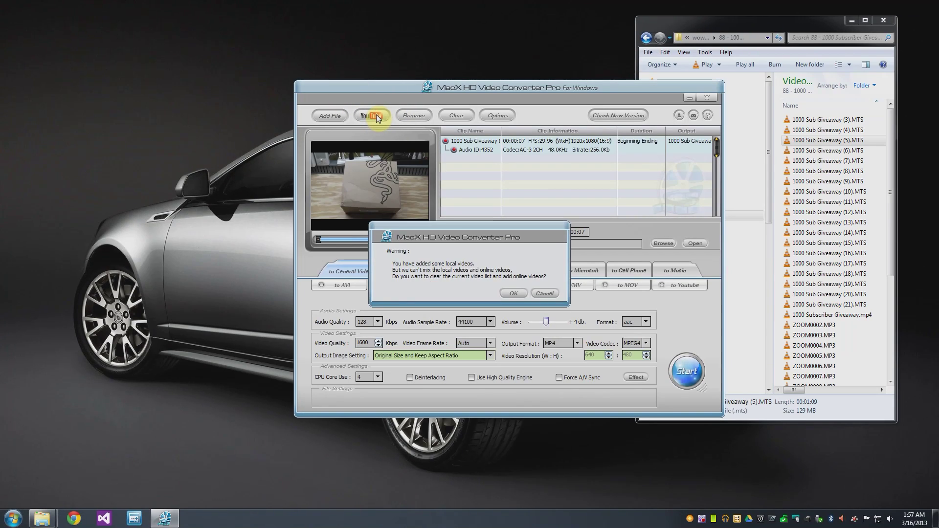
pyautogui.click(517, 295)
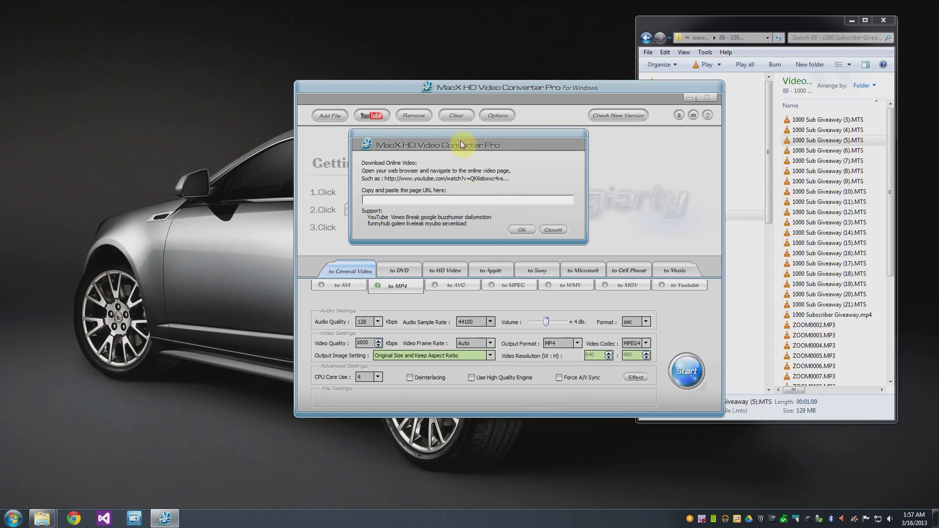
pyautogui.click(554, 230)
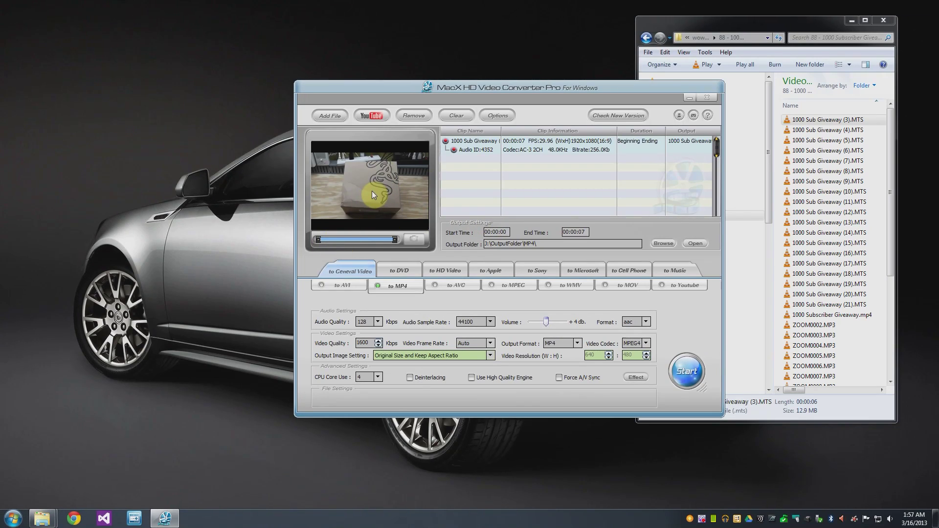
# Trim the clip to start at 00:00:04 and end at 00:00:05.
pyautogui.moveTo(320, 242)
pyautogui.mouseDown()
pyautogui.moveTo(353, 243)
pyautogui.moveTo(336, 243)
pyautogui.mouseUp()
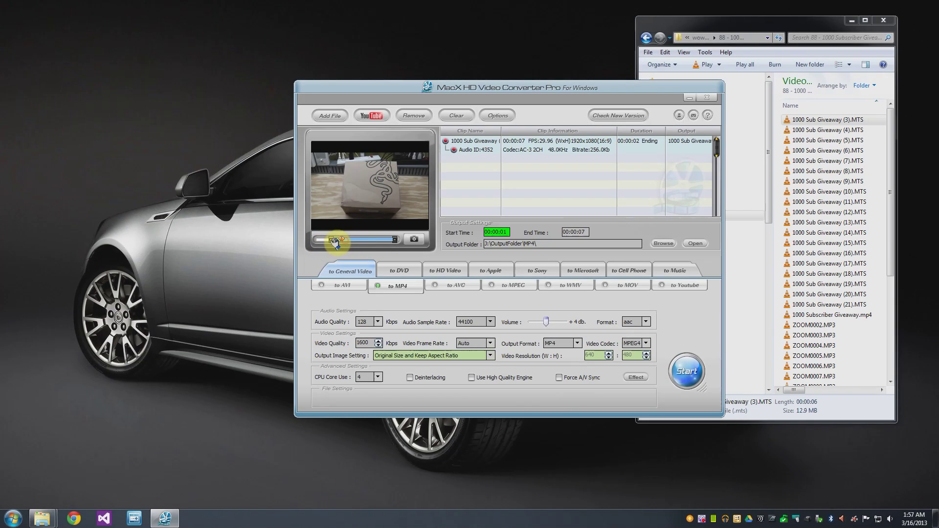
pyautogui.moveTo(396, 242); pyautogui.dragTo(368, 245)
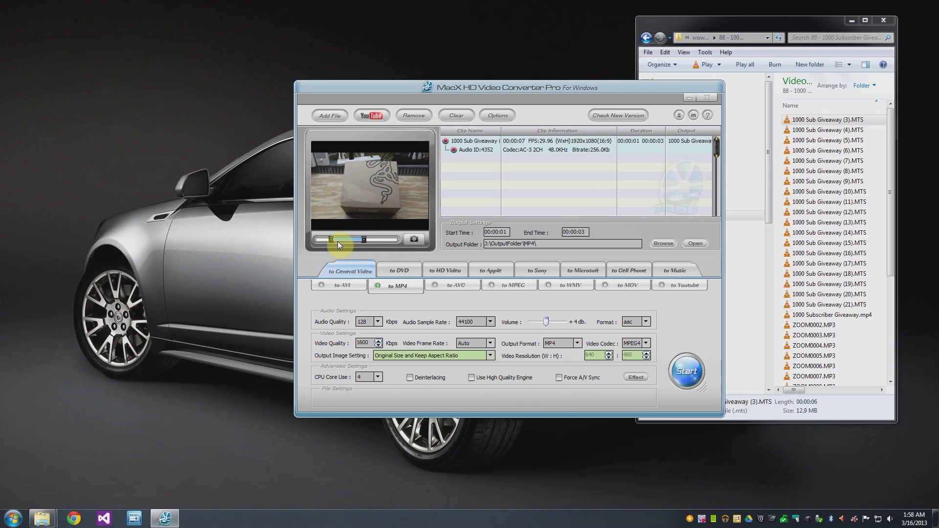
pyautogui.moveTo(331, 240); pyautogui.dragTo(337, 240)
pyautogui.moveTo(343, 241); pyautogui.dragTo(347, 242)
pyautogui.moveTo(365, 241)
pyautogui.mouseDown()
pyautogui.moveTo(348, 242)
pyautogui.moveTo(371, 243)
pyautogui.mouseUp()
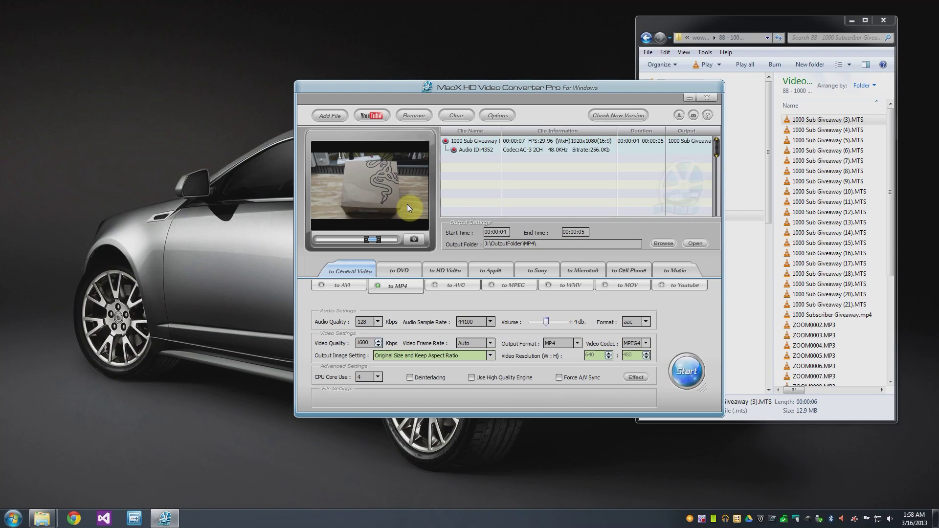
# View the JPG and BMP file types offered for saving a snapshot of the clip, and cancel the save.
pyautogui.click(414, 240)
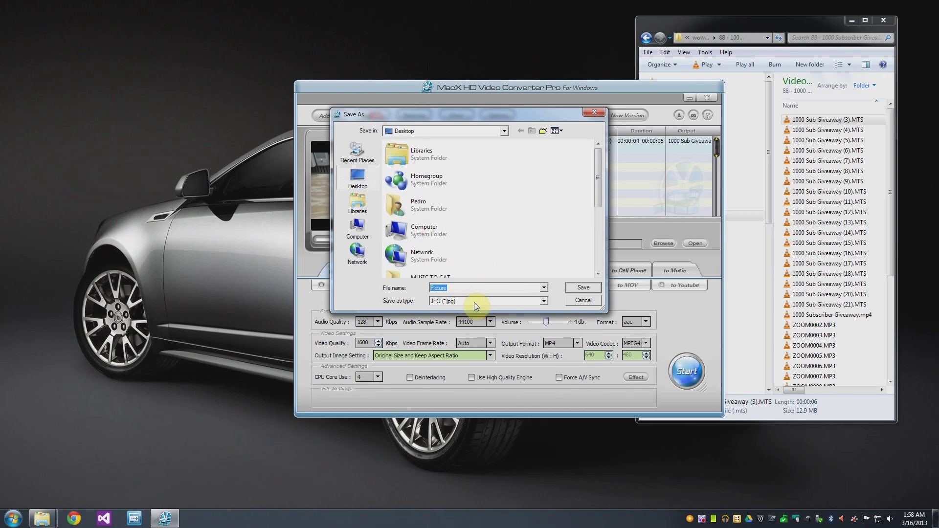
pyautogui.click(544, 303)
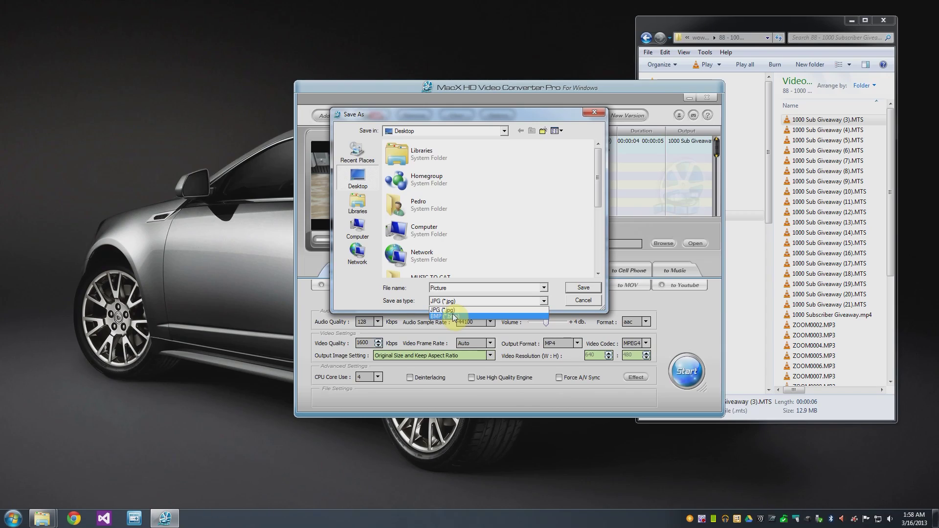
pyautogui.click(543, 302)
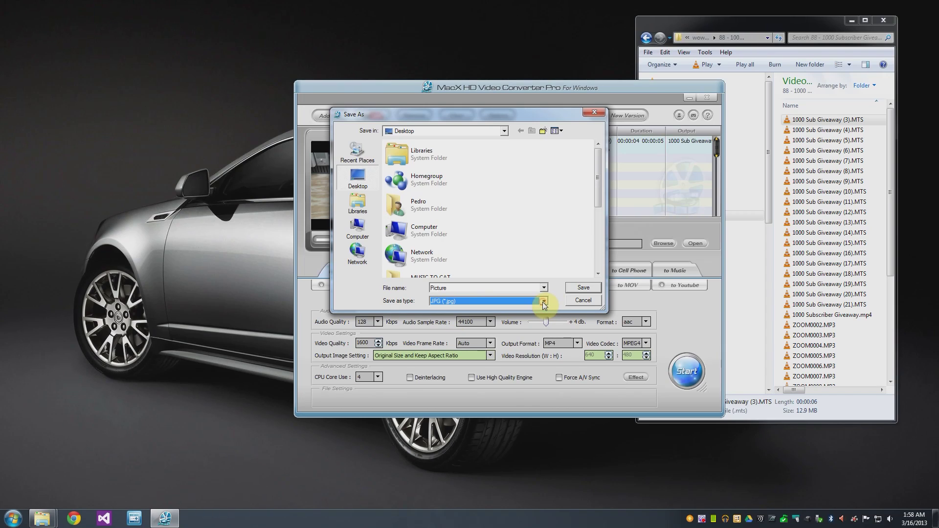
pyautogui.click(582, 300)
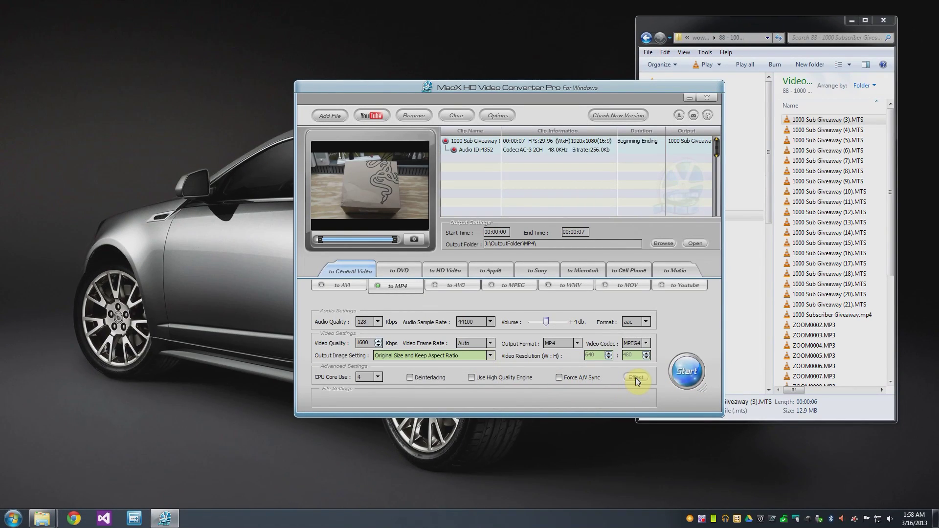
# Crop the clip around the cardboard box to about 1017 x 964, with a left margin of 460 and a top margin of 57.
pyautogui.click(635, 377)
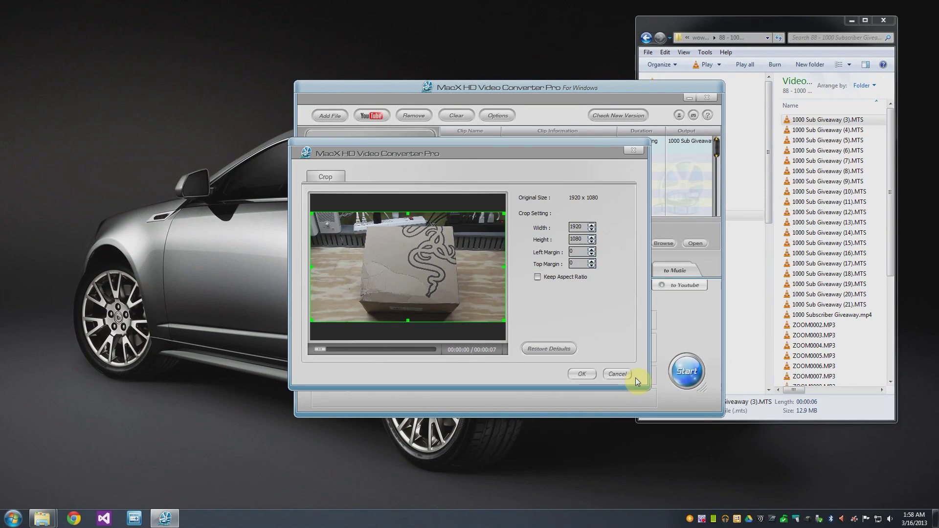
pyautogui.moveTo(311, 213); pyautogui.dragTo(359, 218)
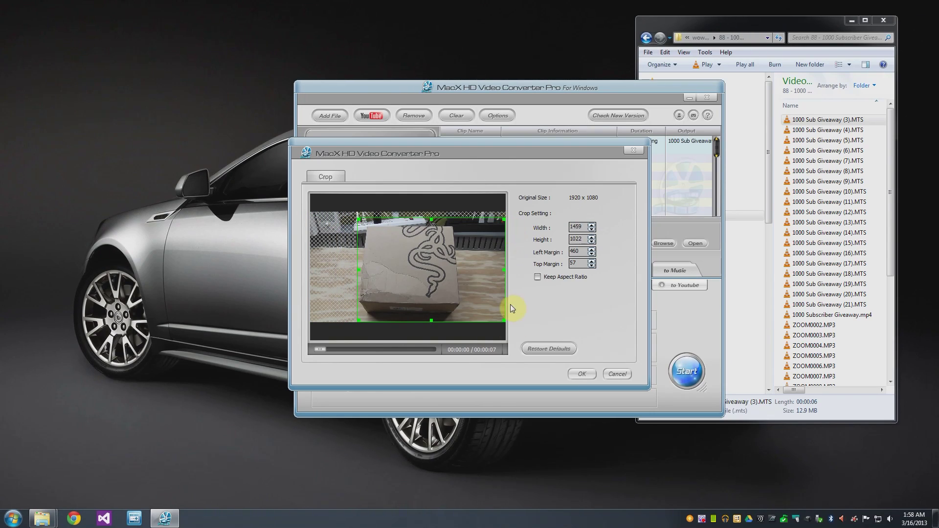
pyautogui.moveTo(504, 321); pyautogui.dragTo(459, 314)
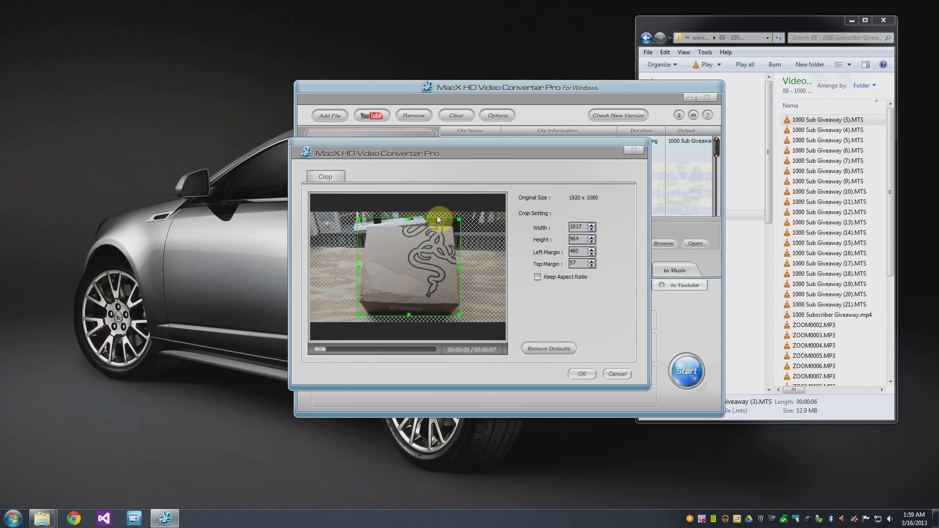
pyautogui.click(583, 374)
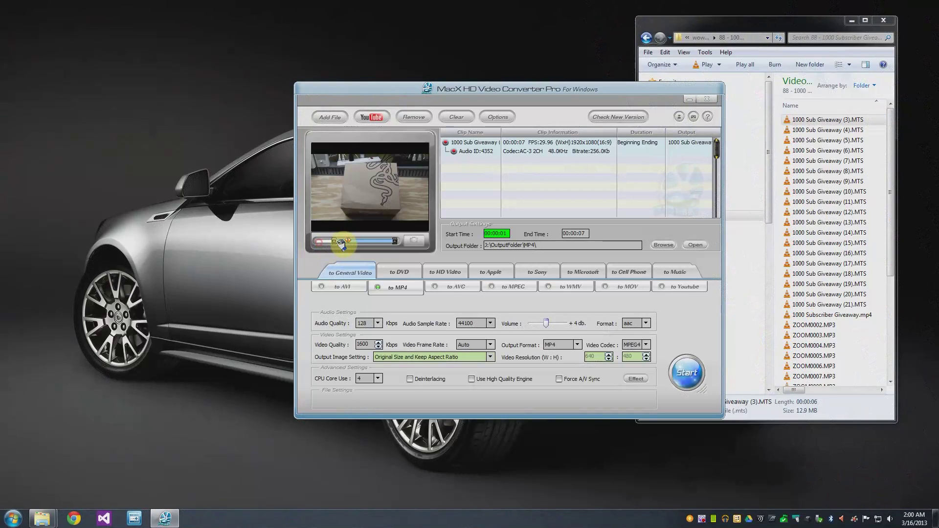
# Move the clip's trim start to 00:00:02.
pyautogui.moveTo(341, 243); pyautogui.dragTo(362, 242)
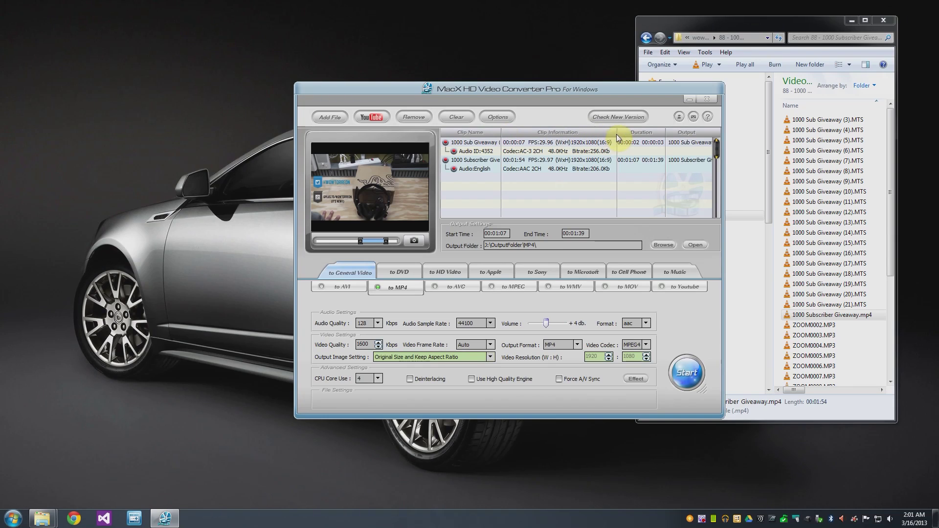
# Add 1000 Sub Giveaway (3).MTS, (4).MTS and (6).MTS to the video list and check the first clip's details.
pyautogui.click(501, 132)
pyautogui.moveTo(838, 120); pyautogui.dragTo(488, 174)
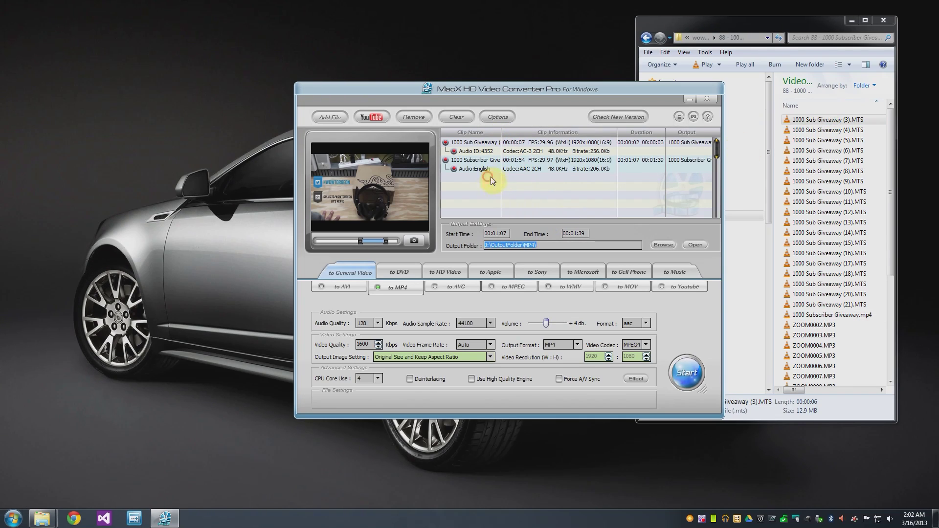
pyautogui.moveTo(825, 131); pyautogui.dragTo(464, 206)
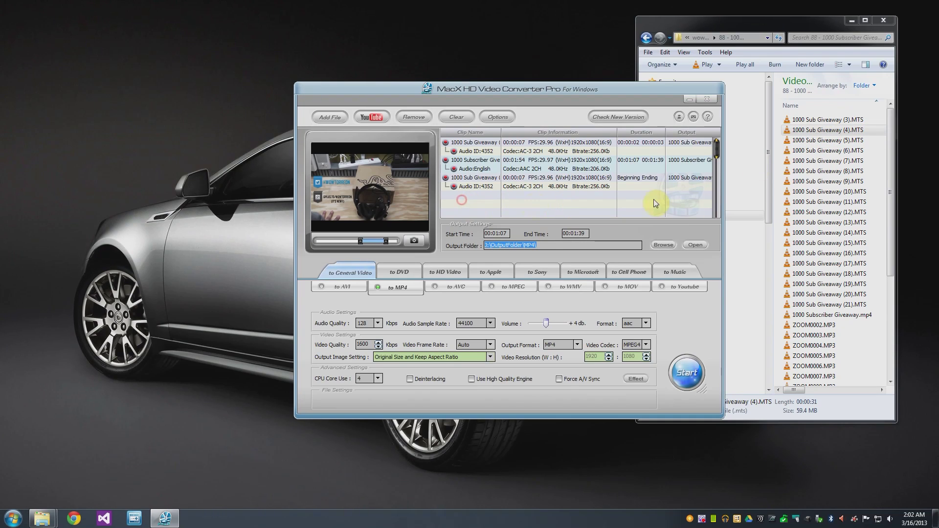
pyautogui.moveTo(828, 150); pyautogui.dragTo(477, 209)
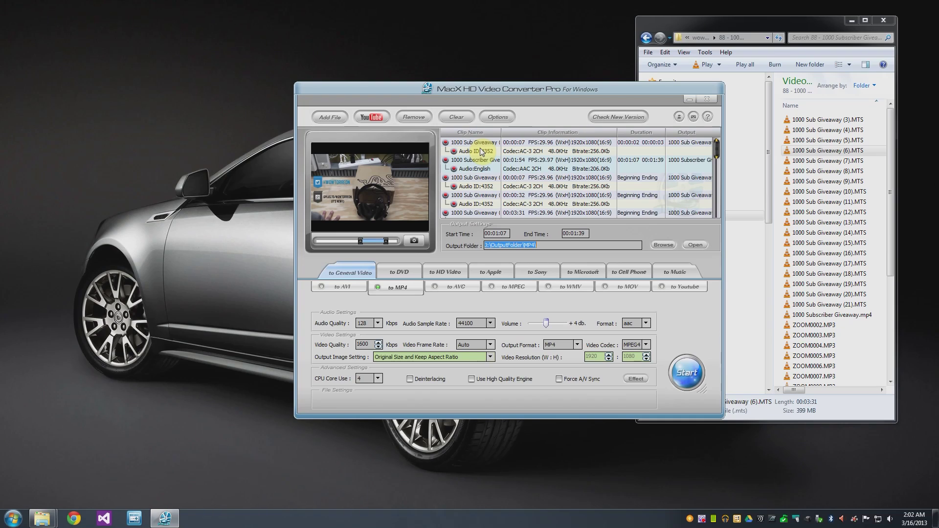
pyautogui.click(558, 108)
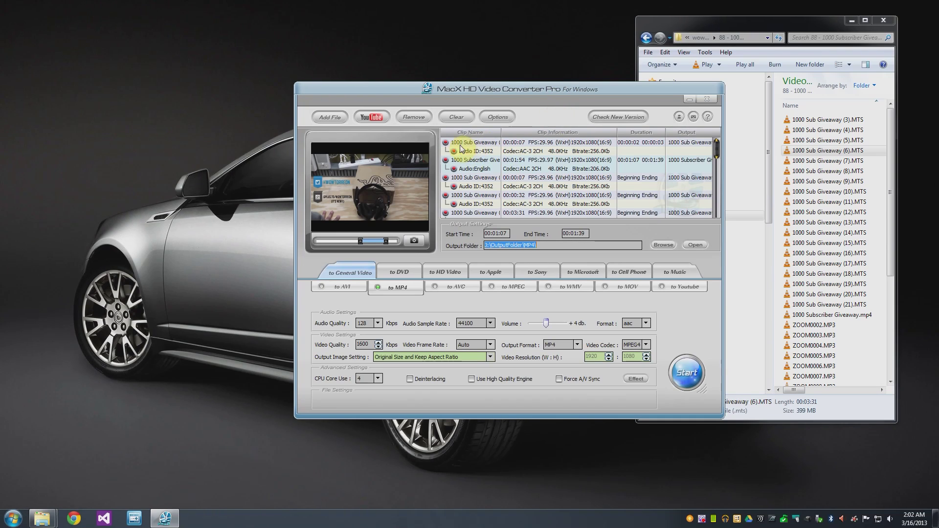
pyautogui.moveTo(479, 147)
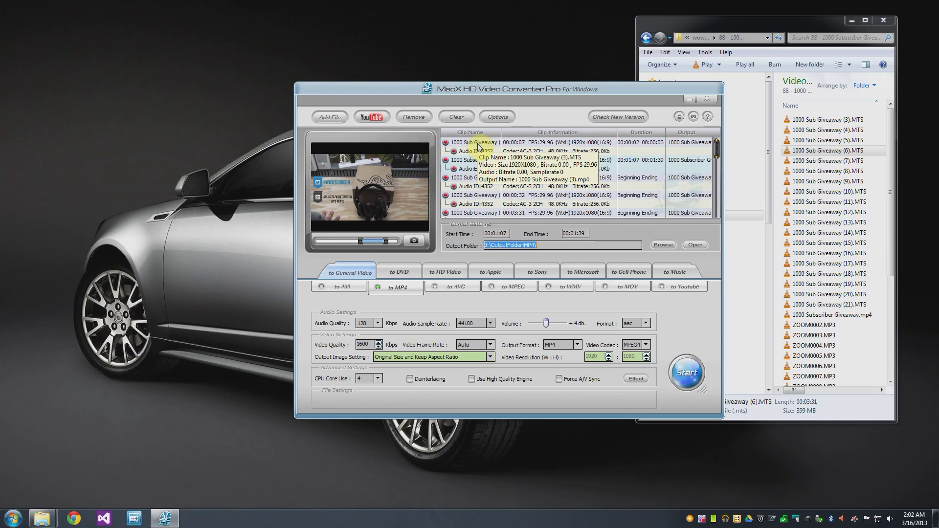